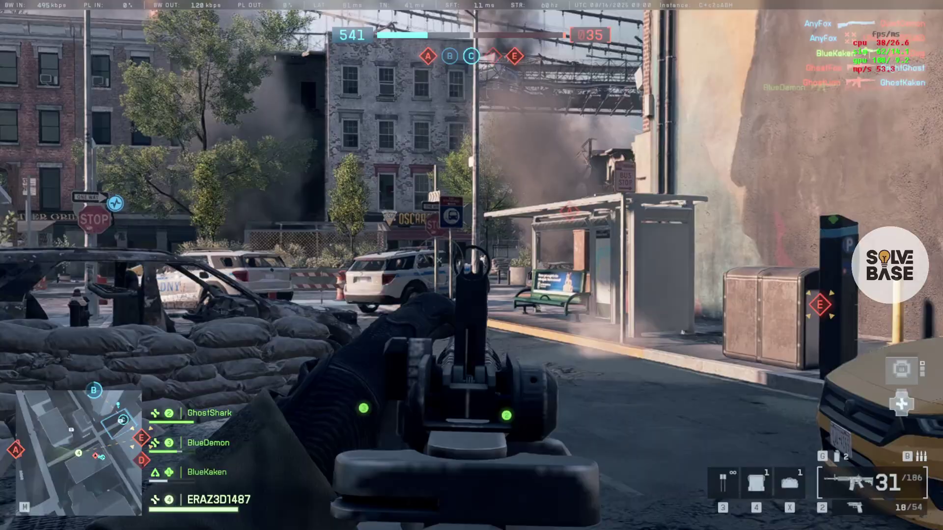
Empty the rifle's magazine at enemies, request a revive after going down, and view the killer's card.
click(472, 265)
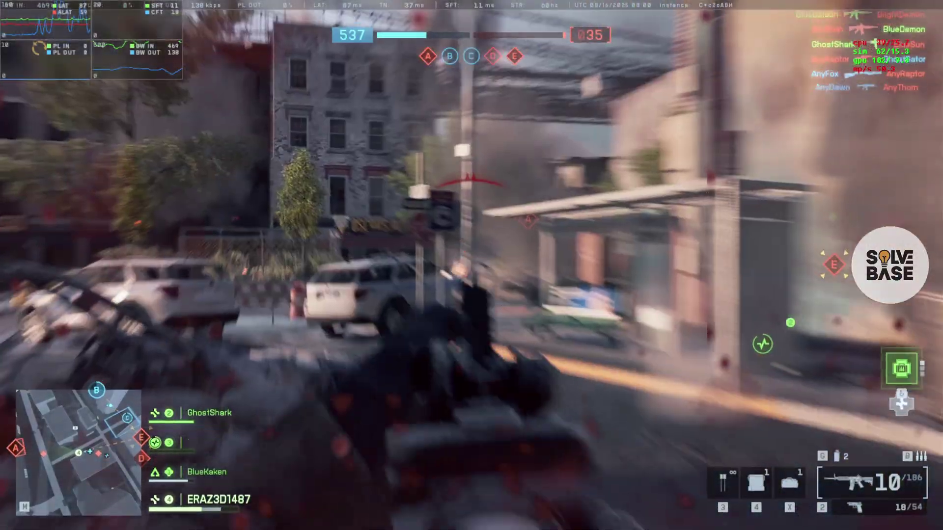
click(471, 265)
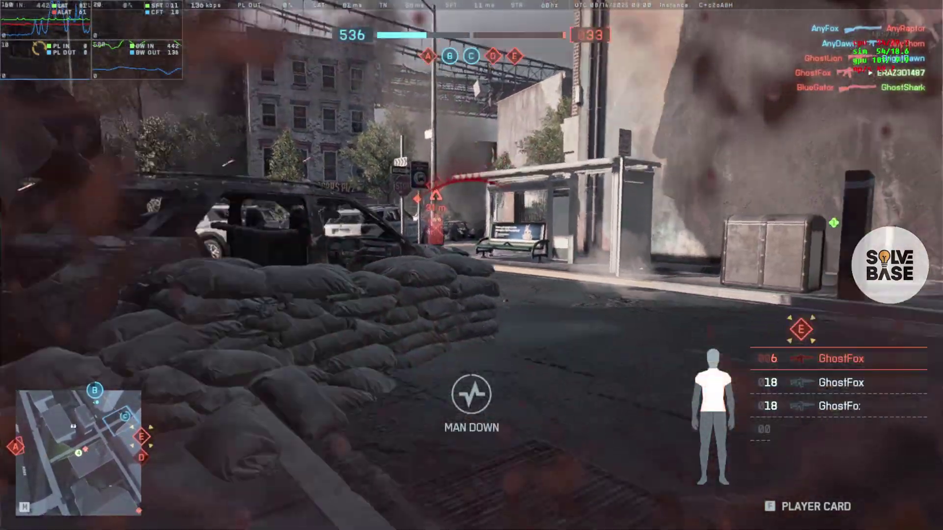
key(e)
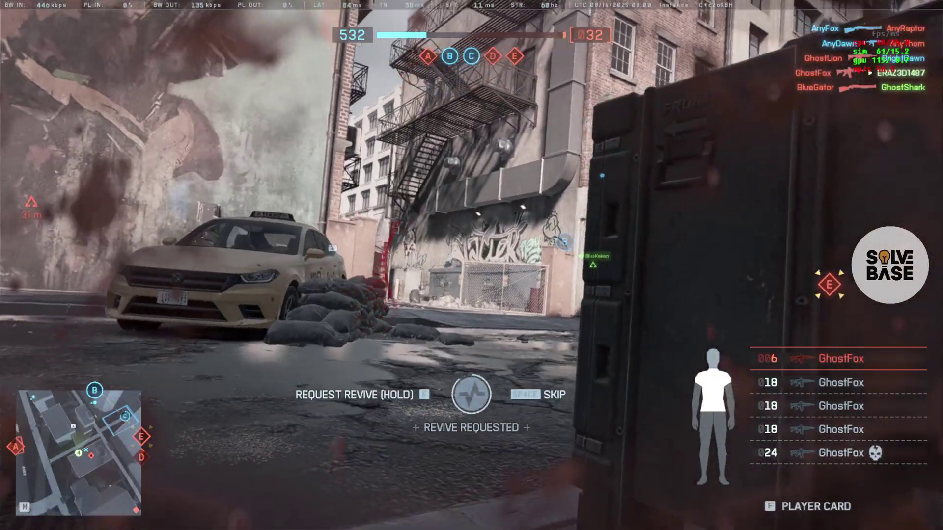
key(f)
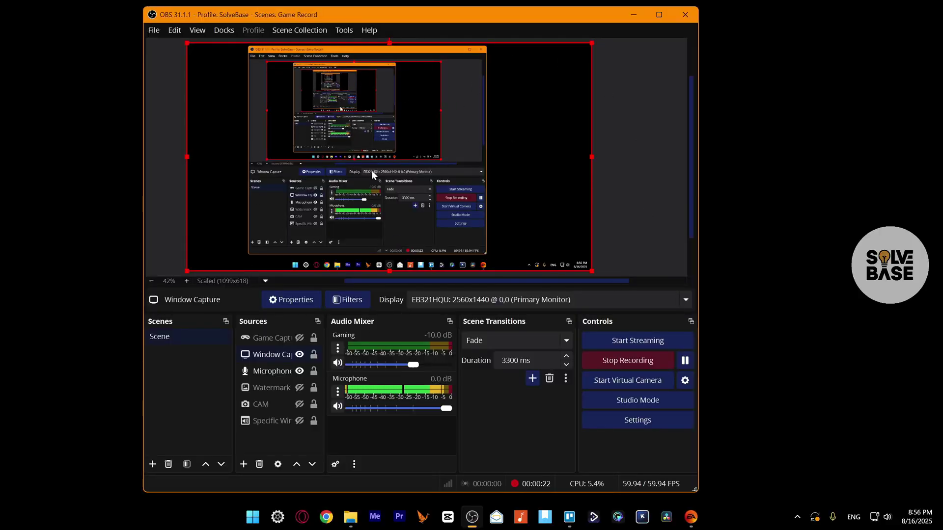
Bring up OBS Settings on the Output Recording tab, showing NVIDIA NVENC H.264 with Constant QP.
click(149, 31)
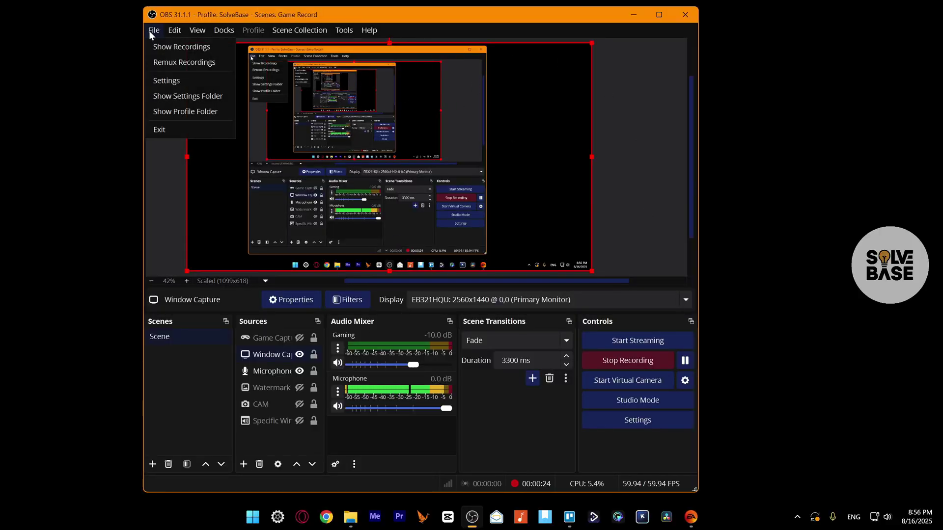
click(167, 76)
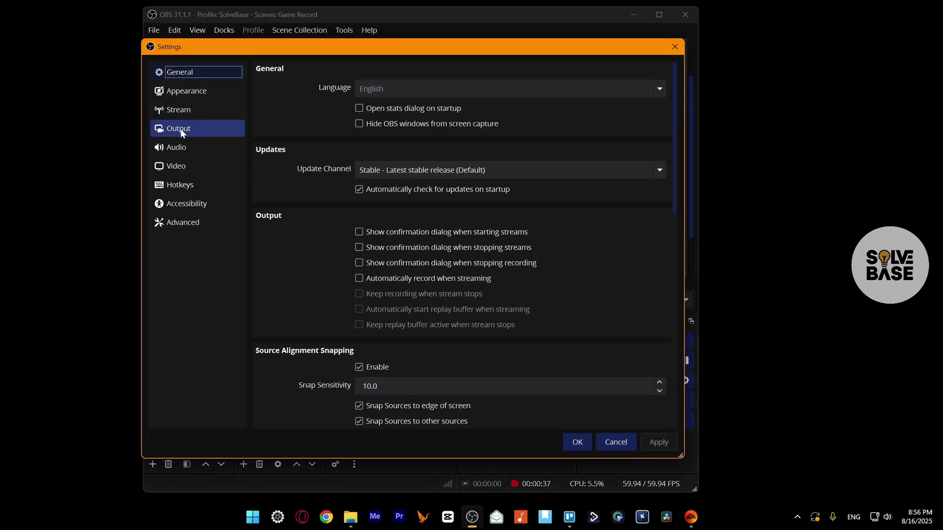
click(180, 129)
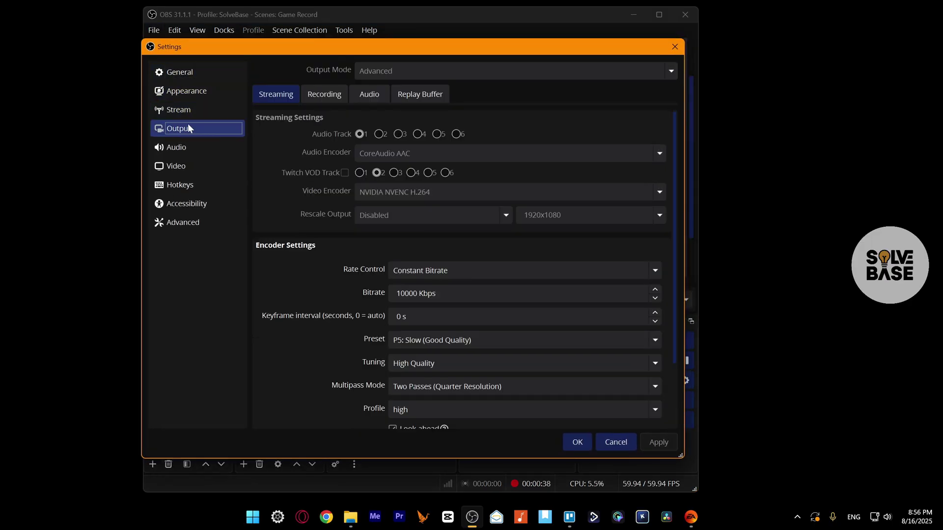
click(322, 93)
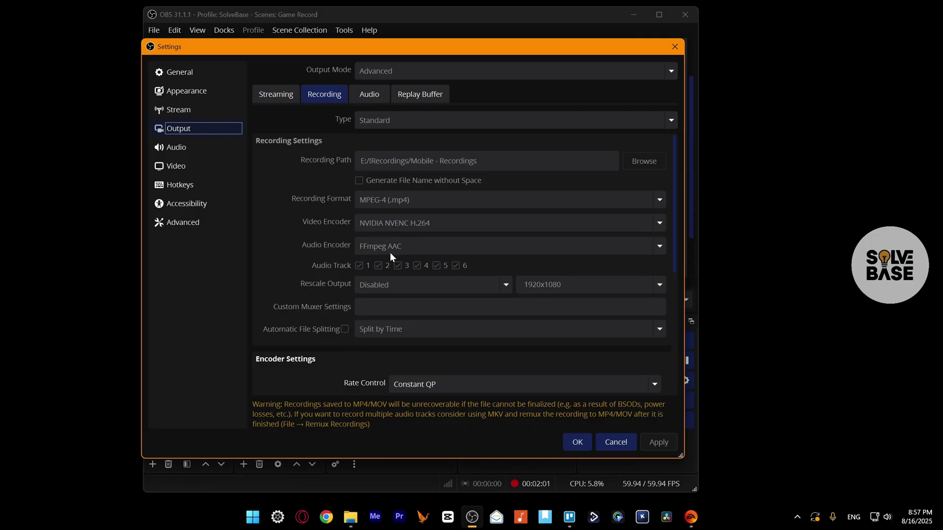
drag(674, 234, 667, 275)
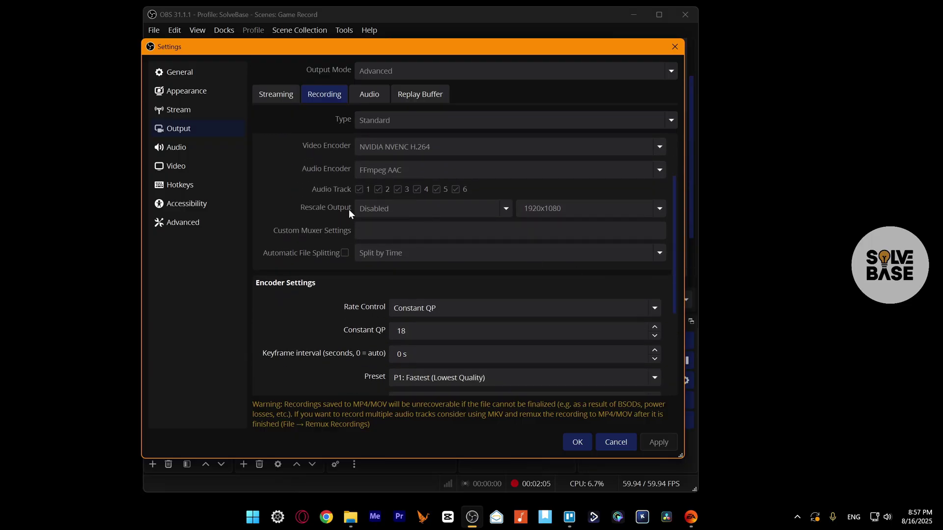
drag(670, 220, 667, 297)
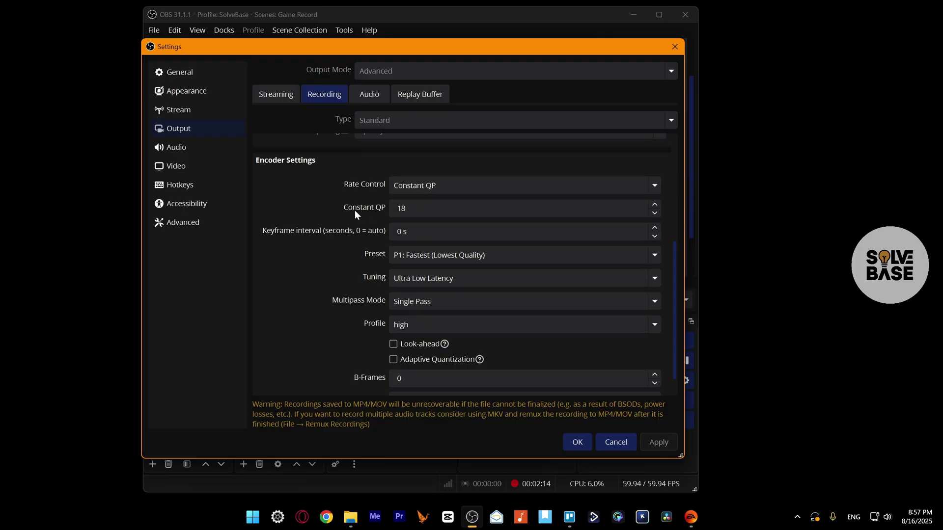
click(413, 208)
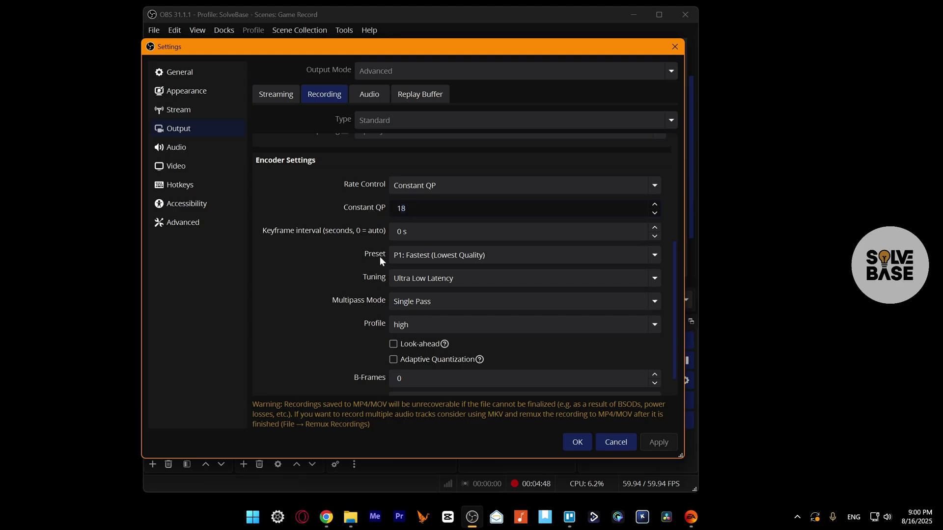
Check the recording encoder preset choices, leaving Preset at P1.
click(445, 256)
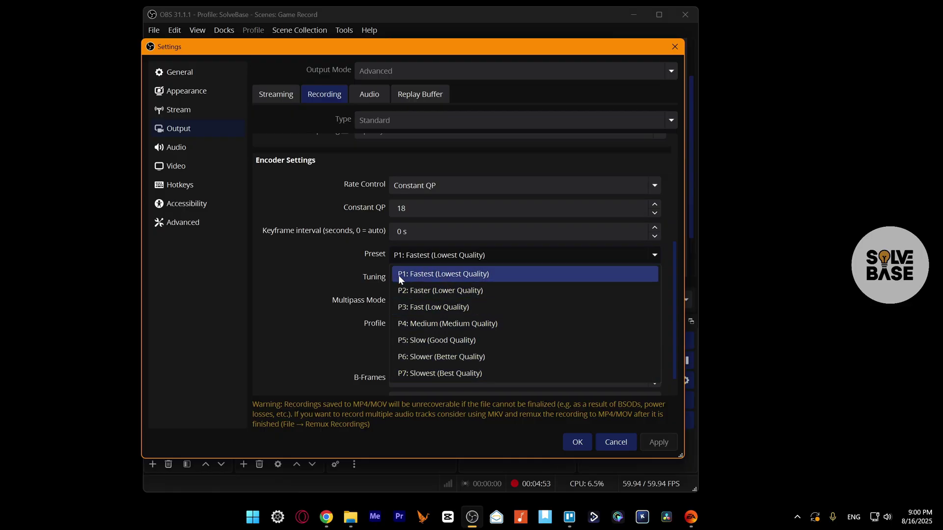
click(359, 258)
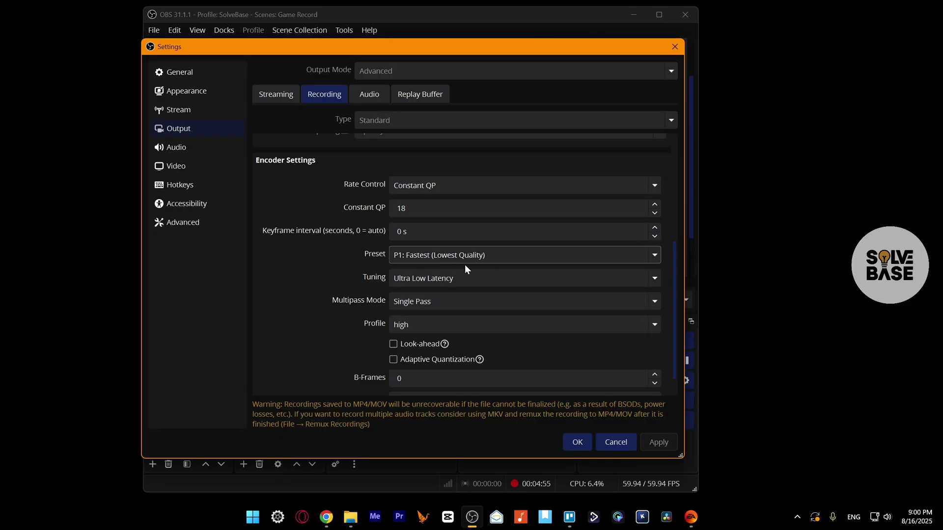
scroll(673, 258, down, 2)
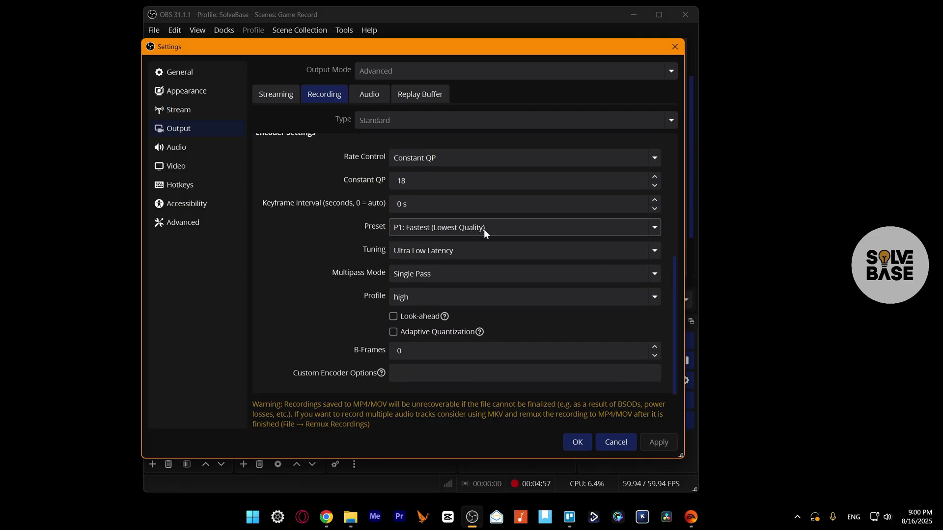
click(440, 229)
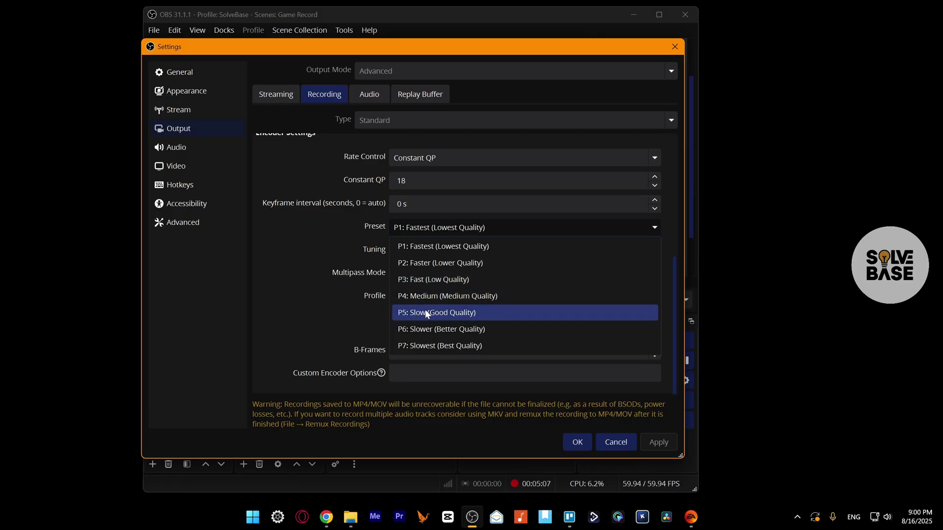
click(337, 254)
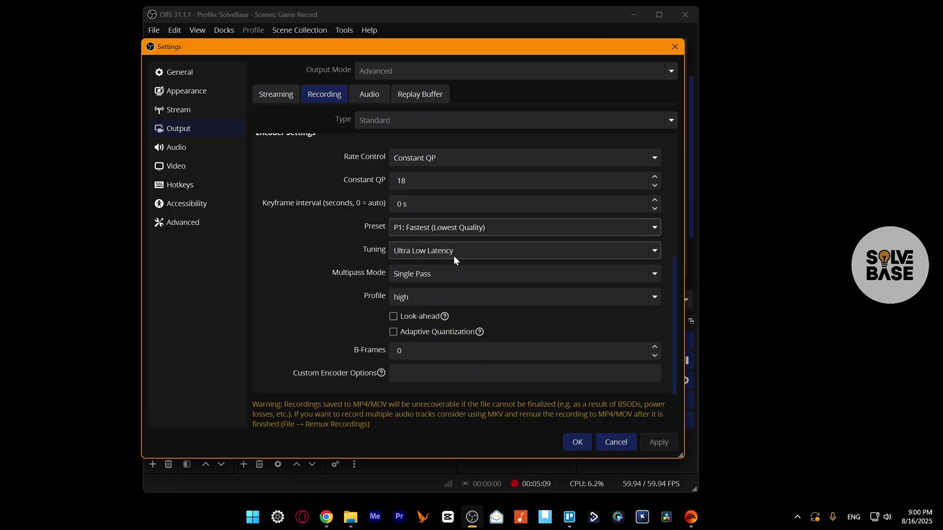
Keep Ultra Low Latency tuning and save the settings with OK.
click(454, 254)
click(359, 257)
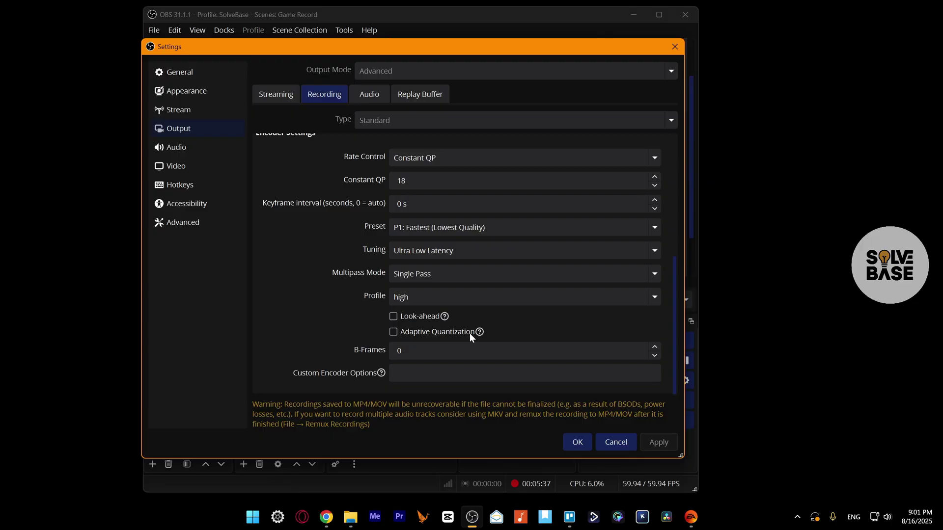
mouse_move(480, 333)
click(577, 443)
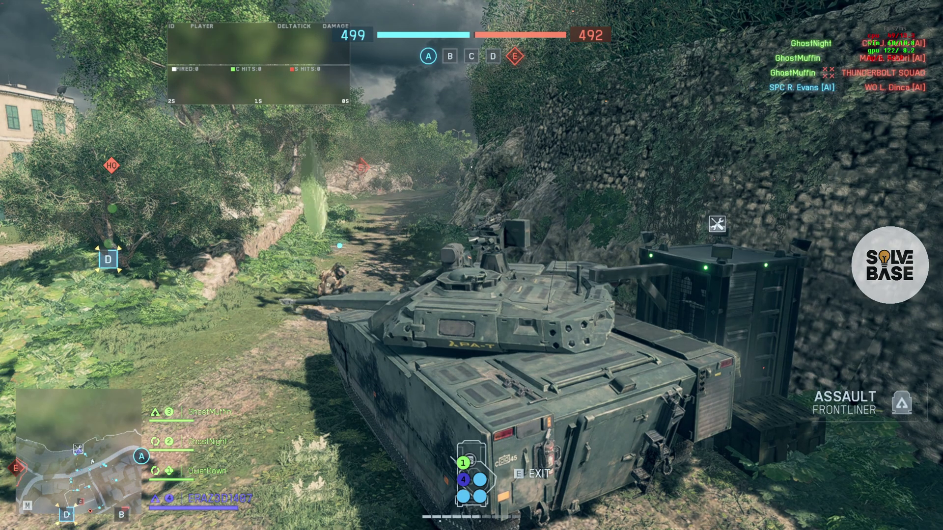
From the pause menu, open the Graphics options' detailed quality settings and scroll to confirm each is Low.
key(Escape)
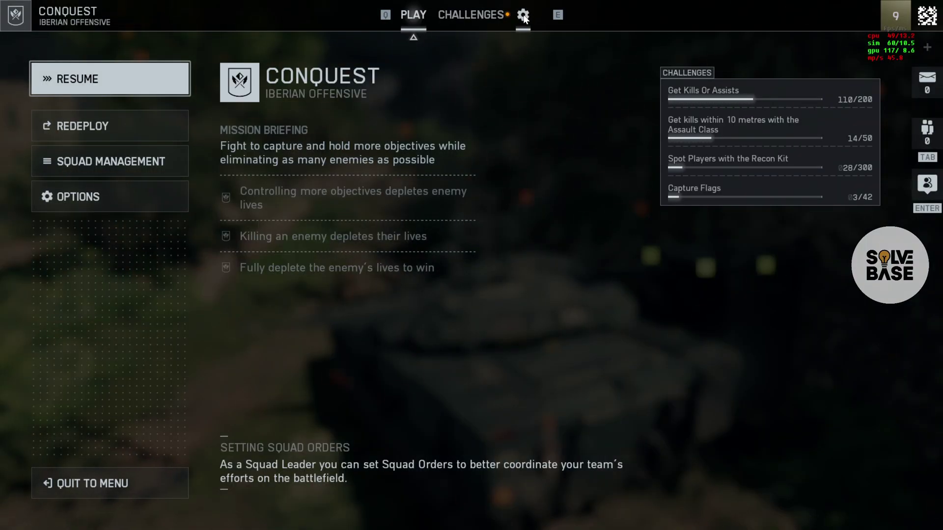
click(525, 15)
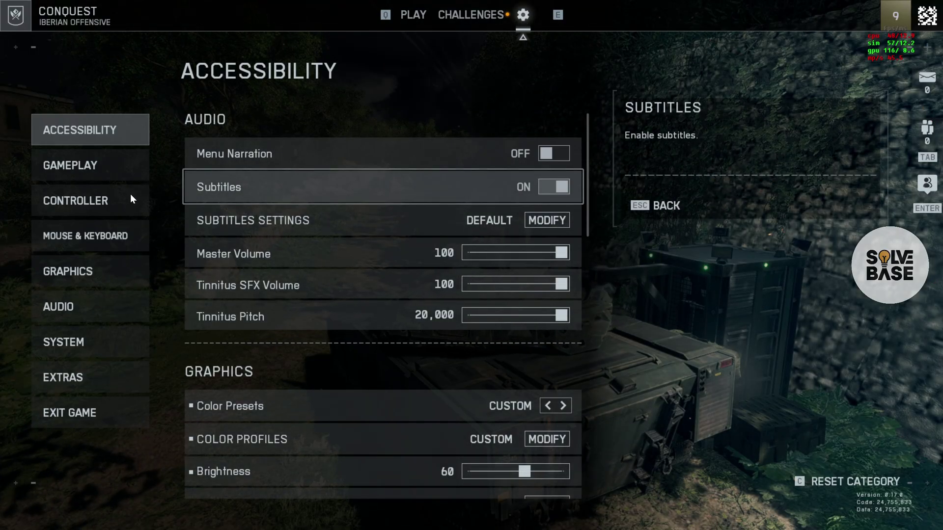
click(72, 272)
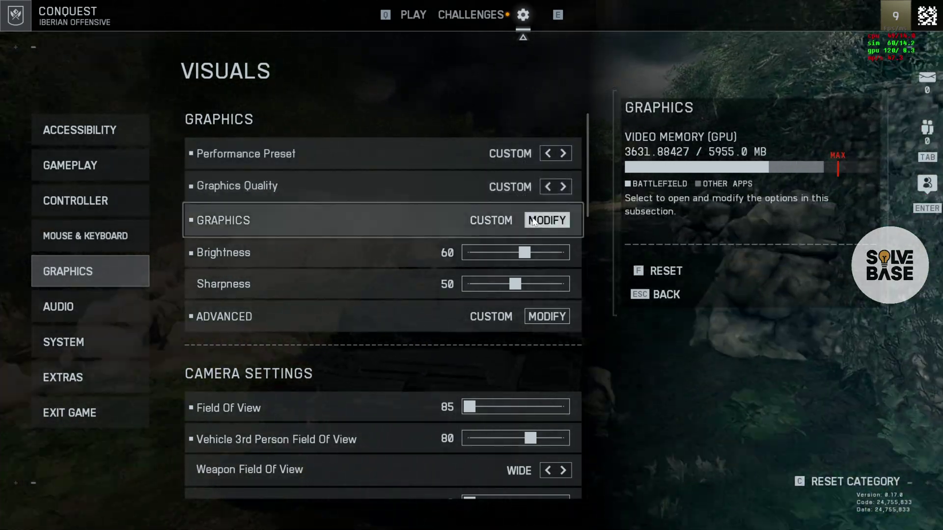
click(549, 222)
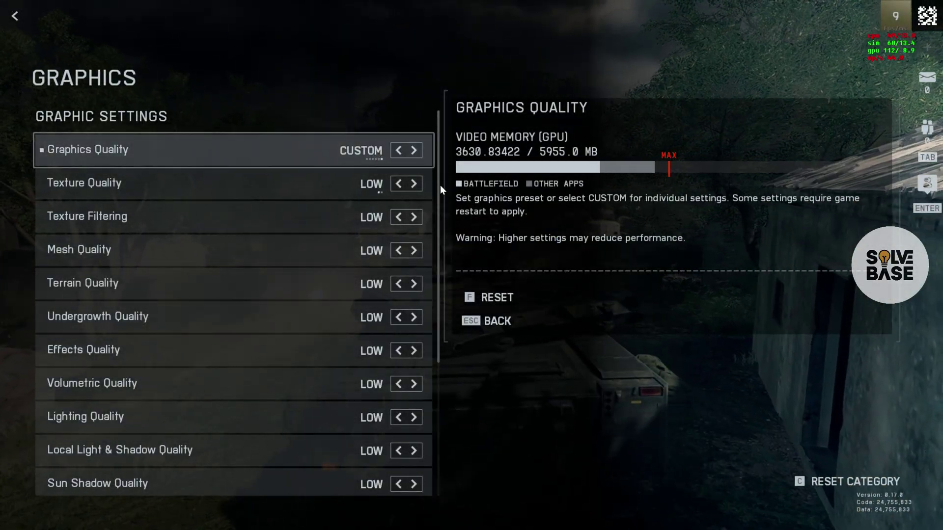
scroll(441, 235, down, 2)
scroll(442, 275, down, 4)
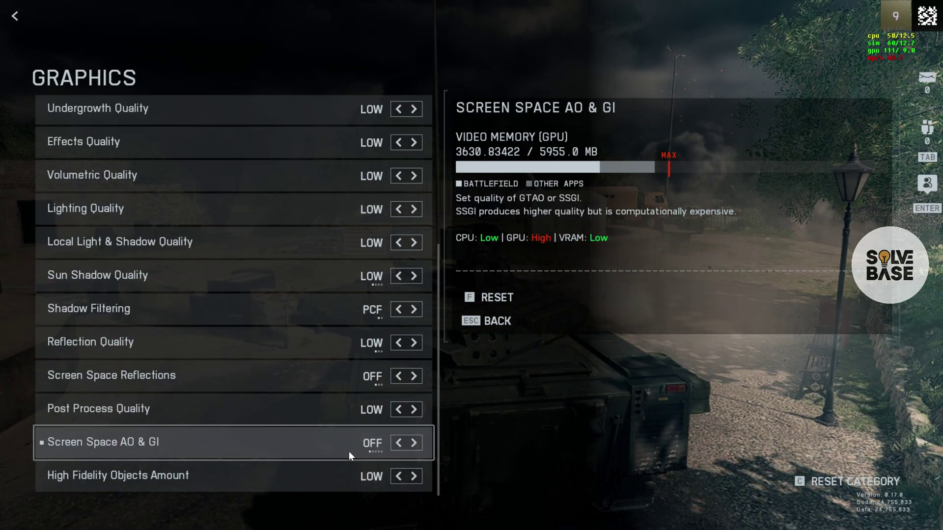
In advanced graphics, enable the Frame Rate Limiter at 50 and set the performance overlay to Simple.
key(Escape)
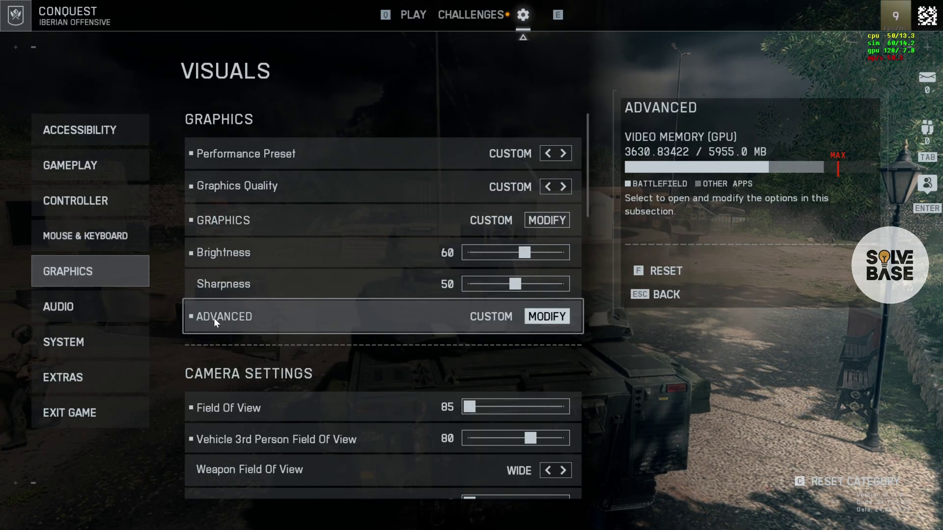
click(451, 315)
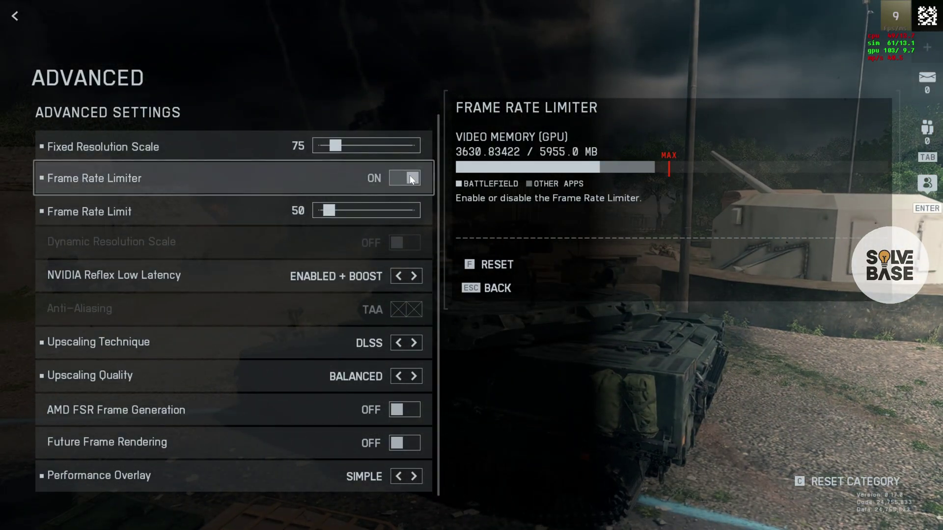
drag(327, 212, 325, 211)
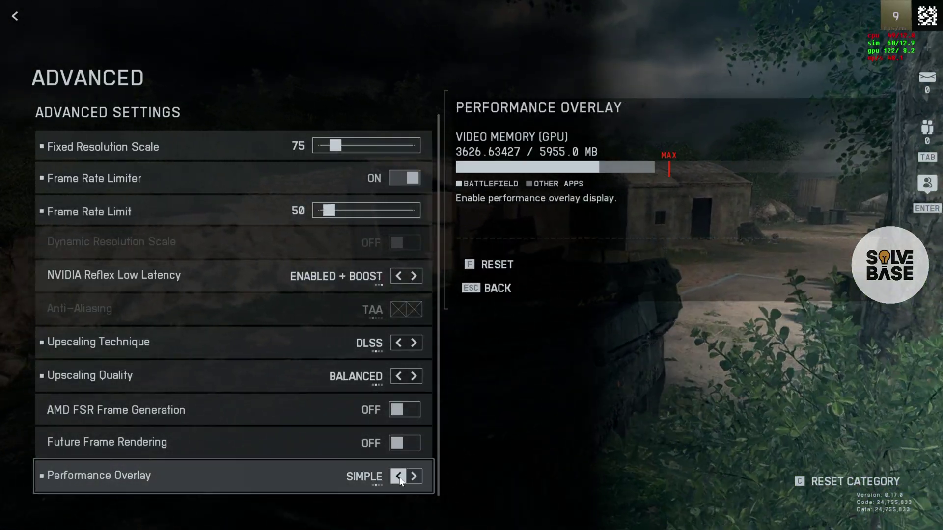
click(413, 476)
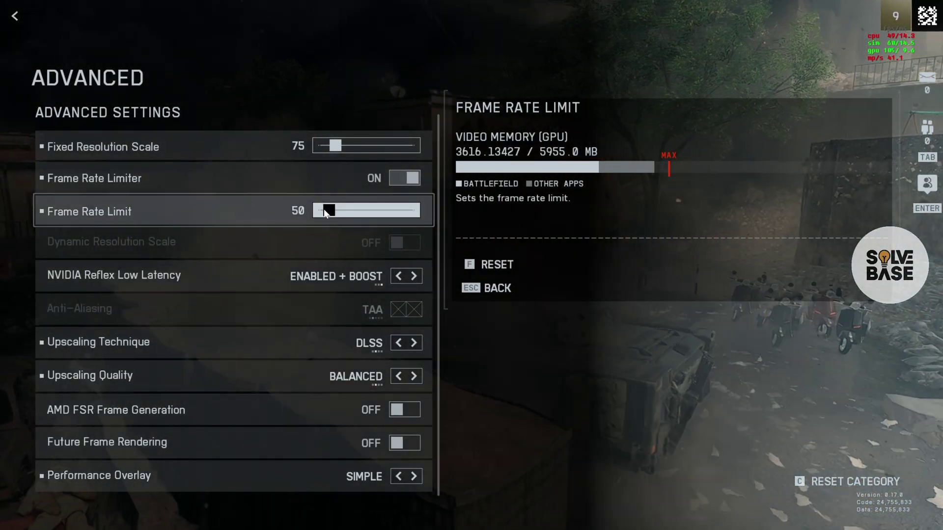
drag(327, 212, 322, 211)
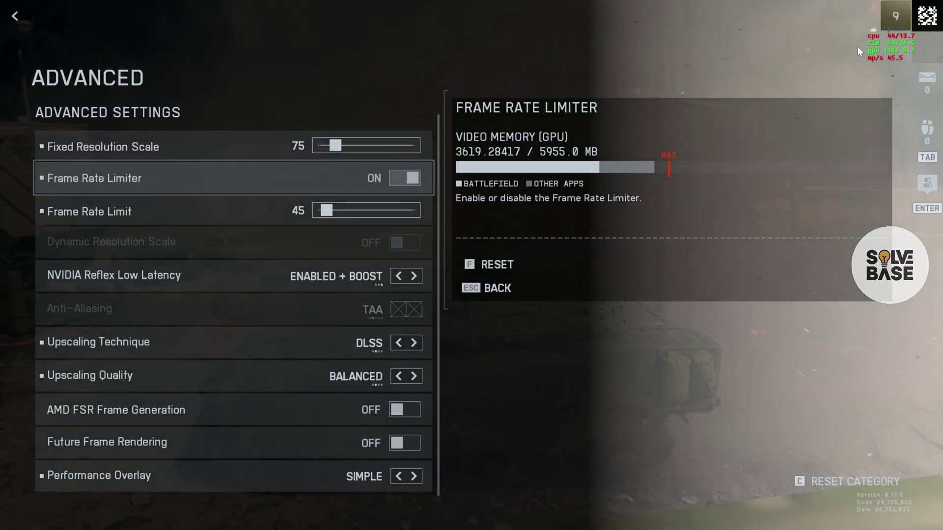
drag(324, 212, 325, 212)
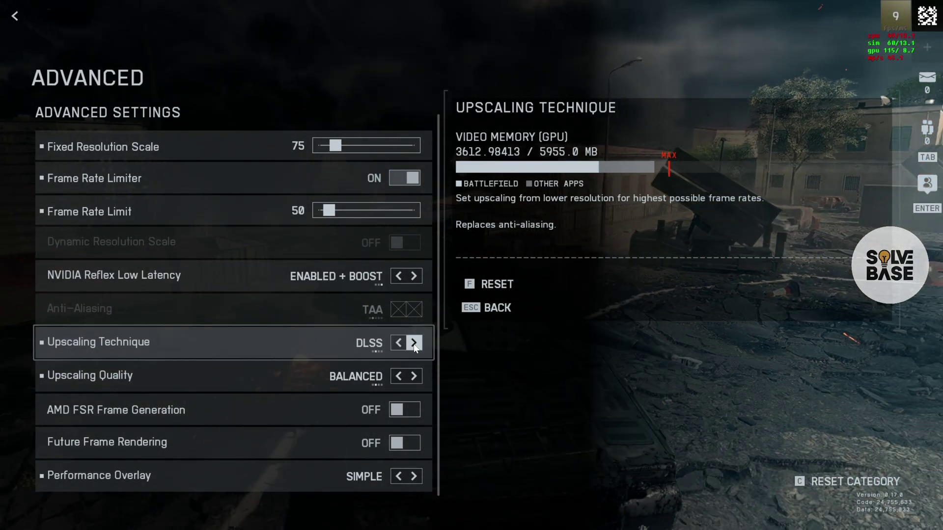
Keep DLSS as the upscaling technique and return to the Visuals page.
click(413, 344)
click(399, 344)
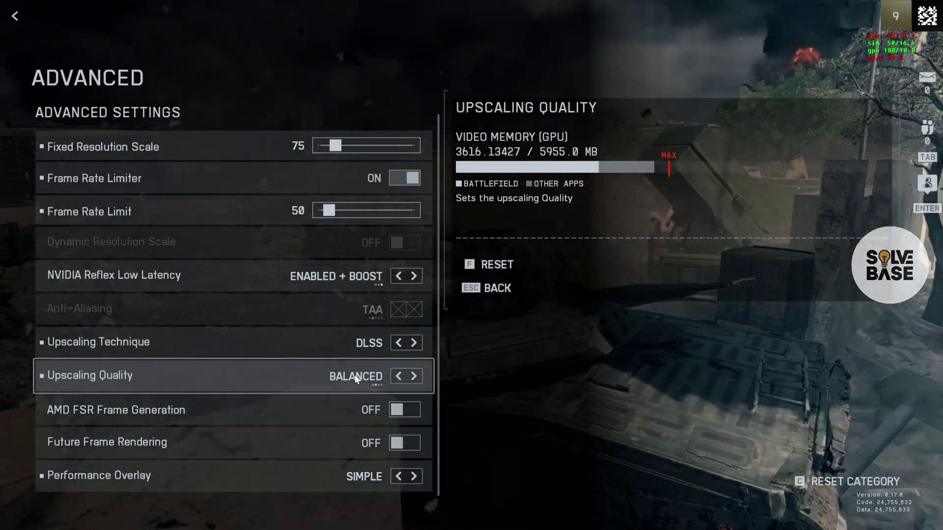
key(Escape)
Review the camera settings keeping World Motion Blur at 0, then move down to the Display section.
scroll(587, 252, down, 3)
scroll(592, 295, down, 5)
scroll(593, 304, up, 3)
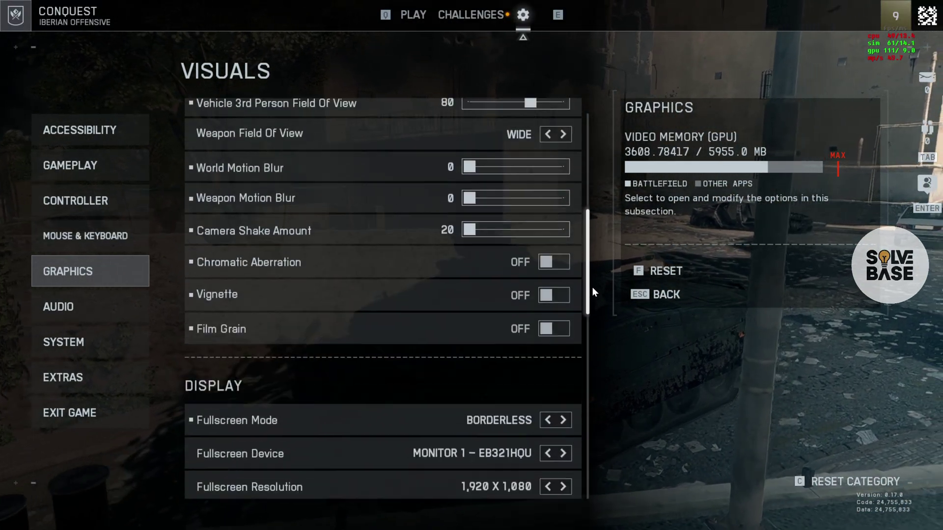
scroll(593, 291, up, 2)
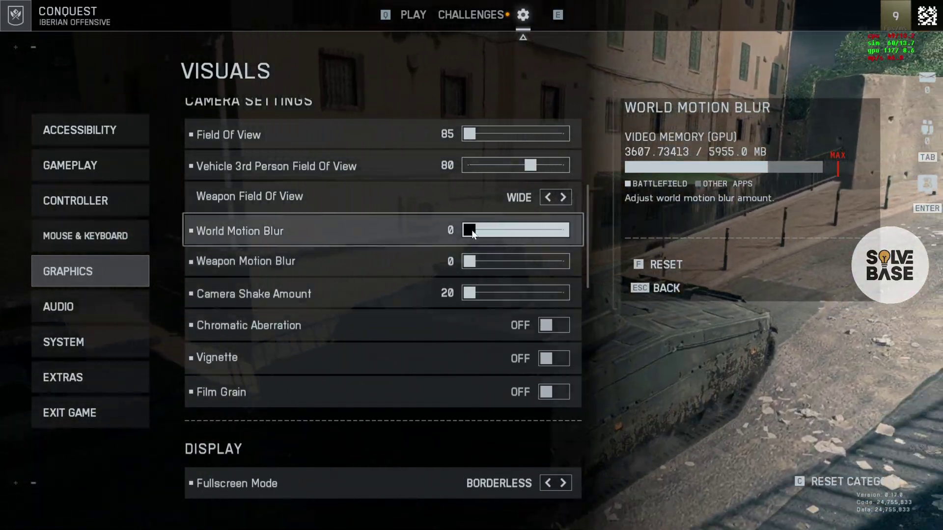
drag(470, 233, 449, 231)
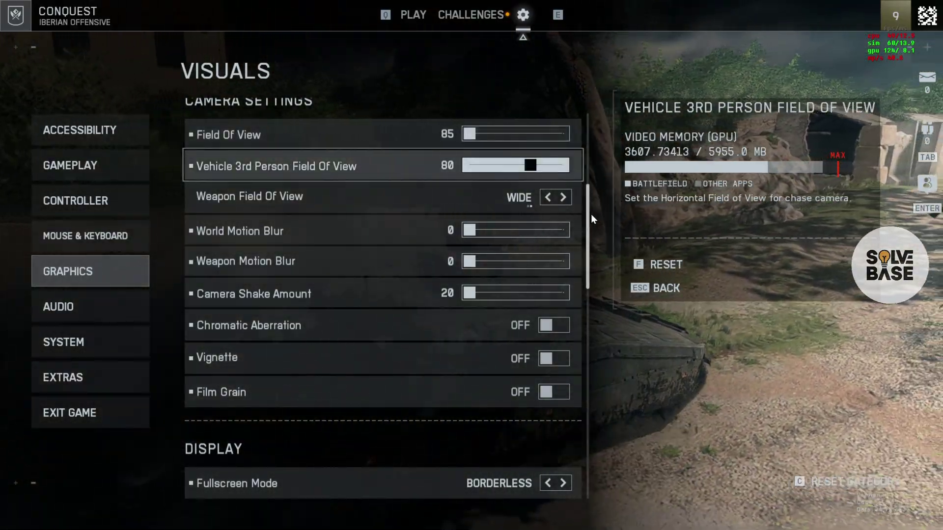
drag(590, 214, 589, 306)
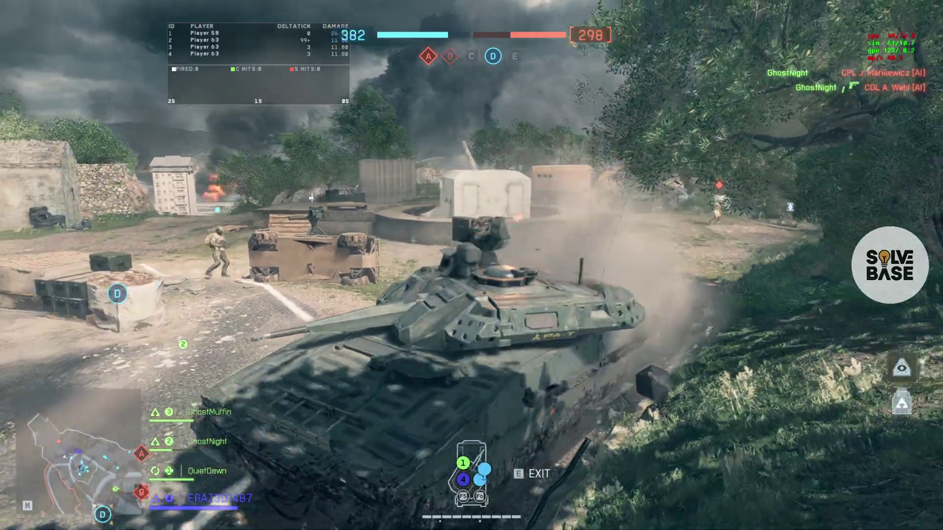
Drive the tank onto objective E, then advance on foot past the barricades in the next round.
key(w)
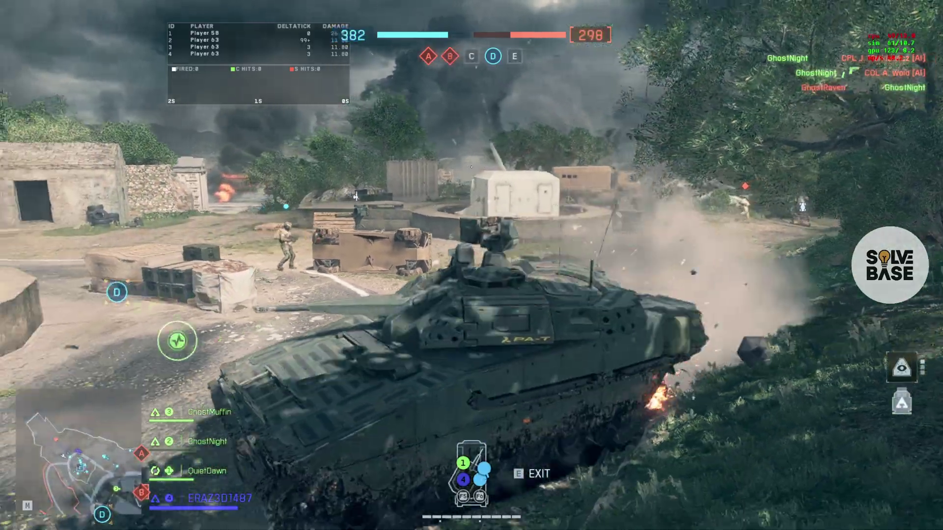
key(w)
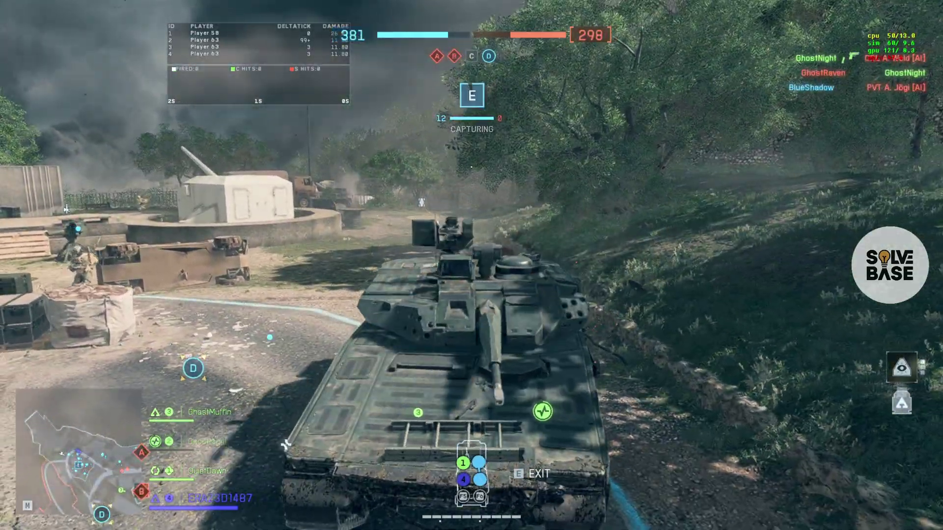
key(w)
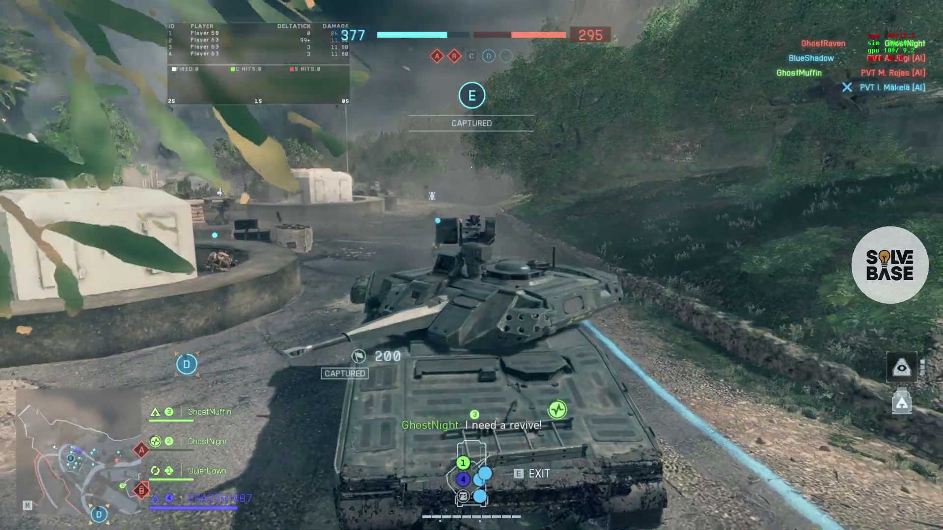
key(w)
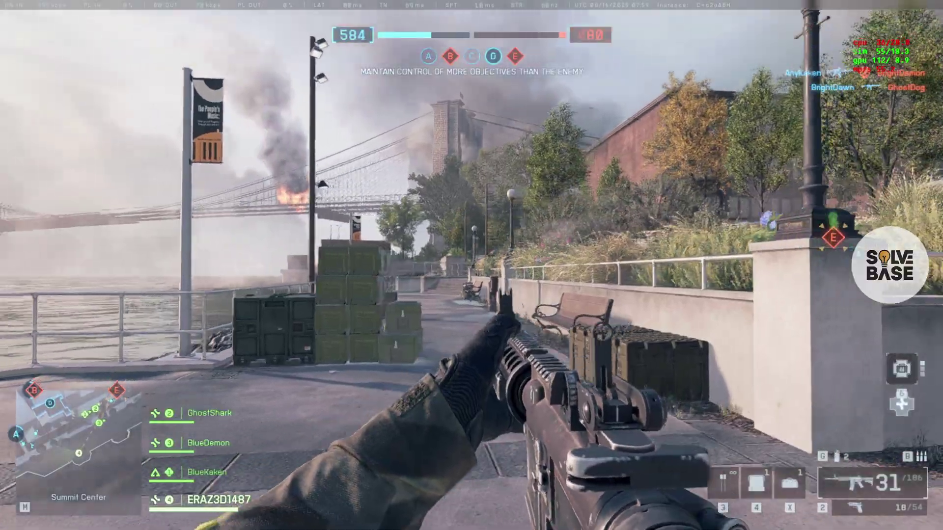
key(w)
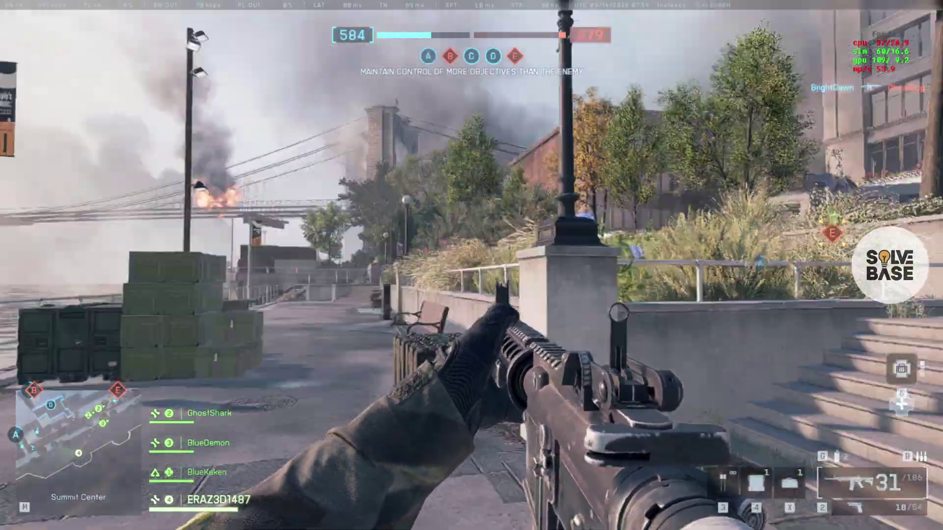
key(w)
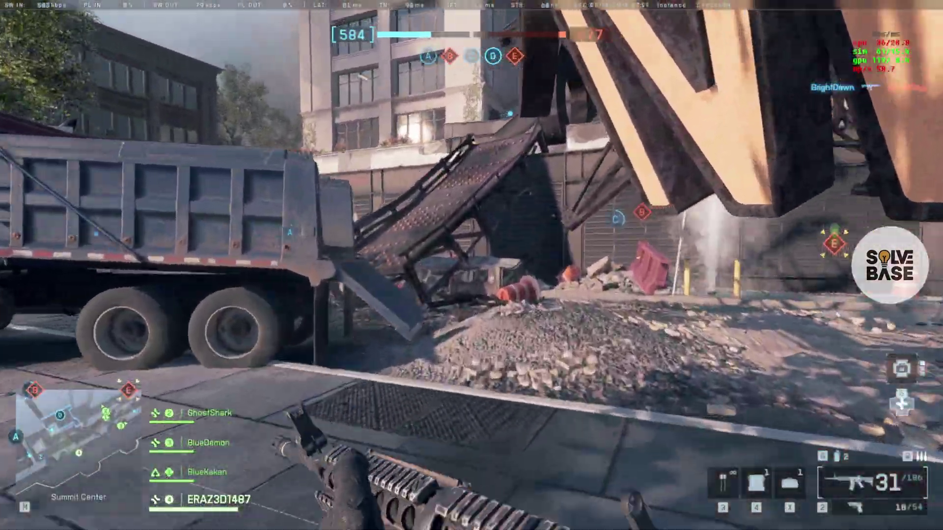
key(w)
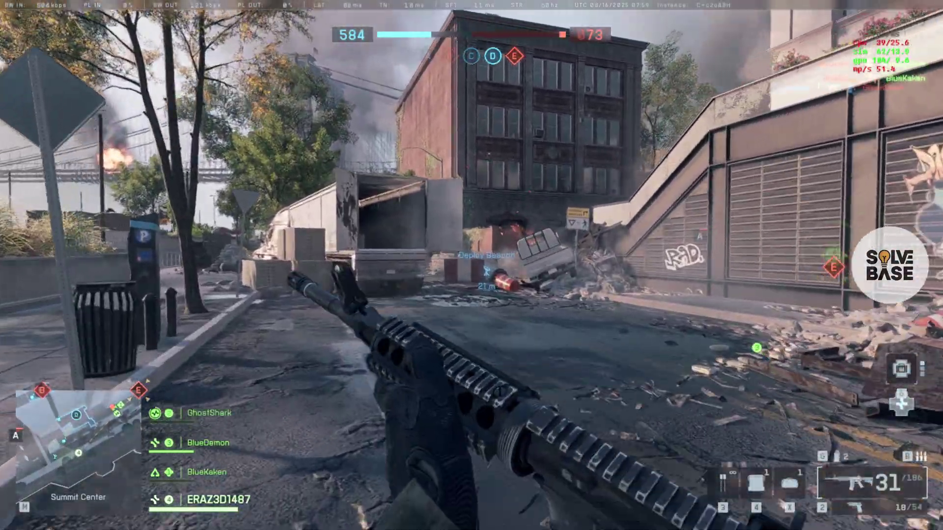